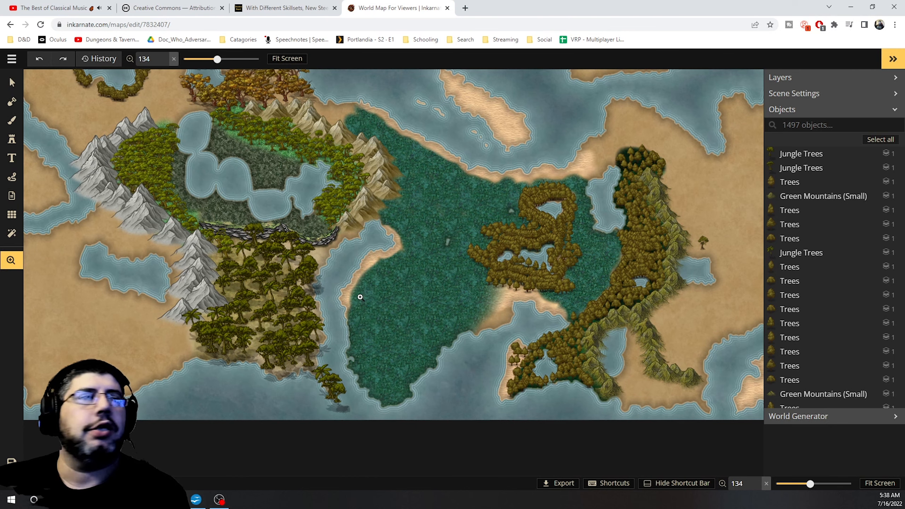
Carve a curved bay into the west coast of the dark green peninsula with the subtract mask brush at size 30
key("m")
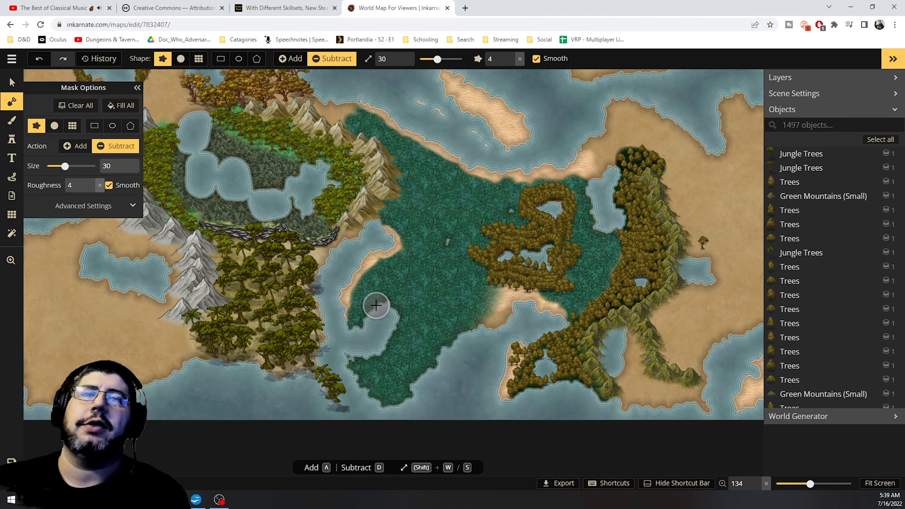
Look through the stamp catalog's object sets, including Farmstead, and close the catalog
key("c")
scroll(562, 317, "down", 1)
scroll(562, 318, "down", 6)
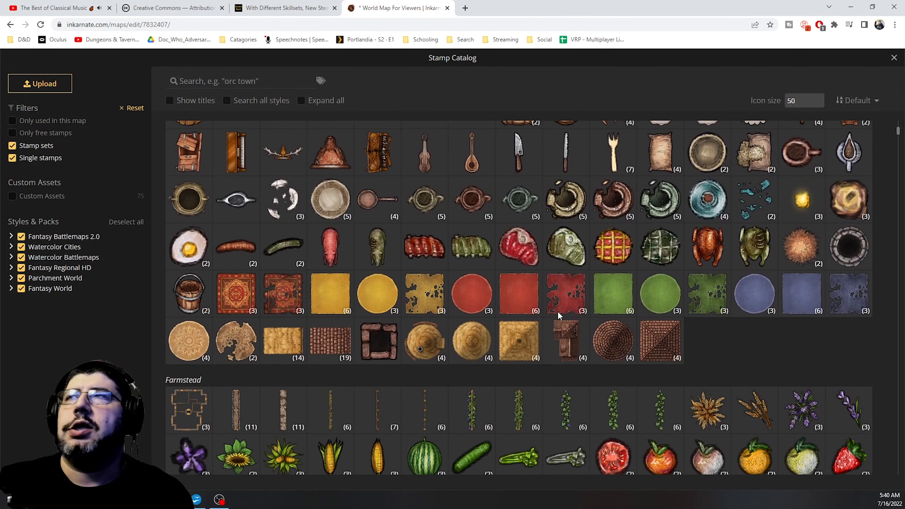
scroll(557, 311, "down", 2)
scroll(554, 308, "down", 2)
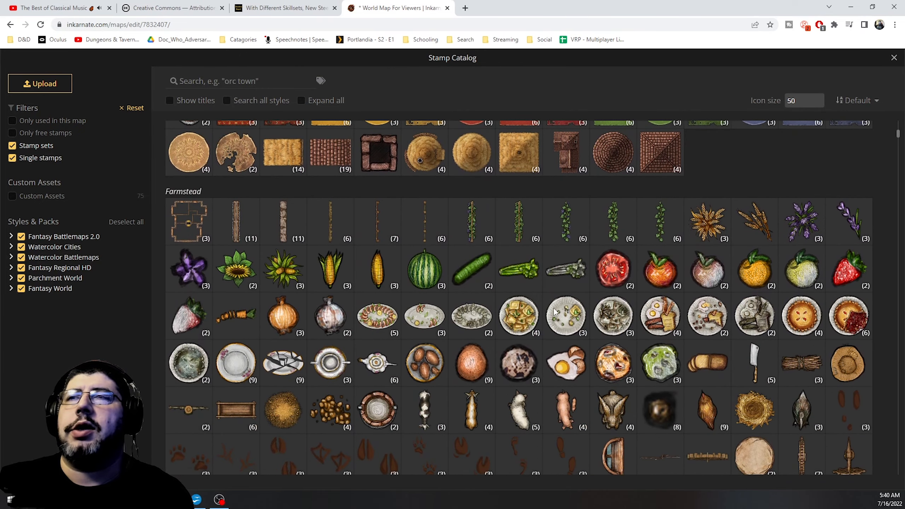
scroll(552, 306, "down", 3)
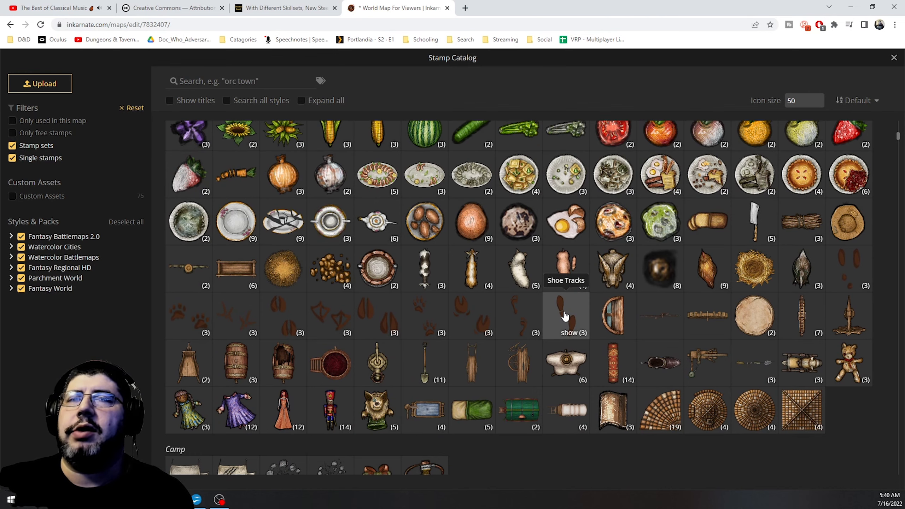
scroll(564, 316, "up", 1)
key("Escape")
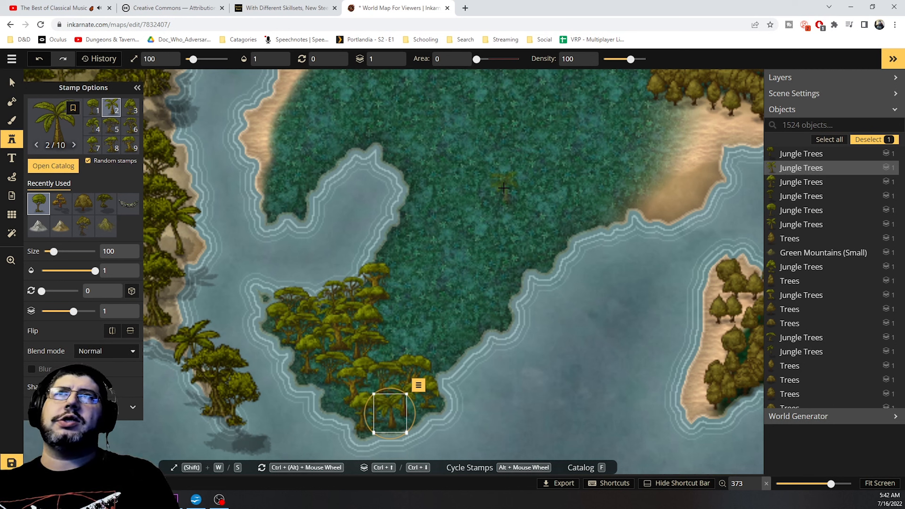
Stamp randomized Jungle Trees at size 100 across the dark green peninsula, extending the forest northward from its southern tip
left_click(559, 88)
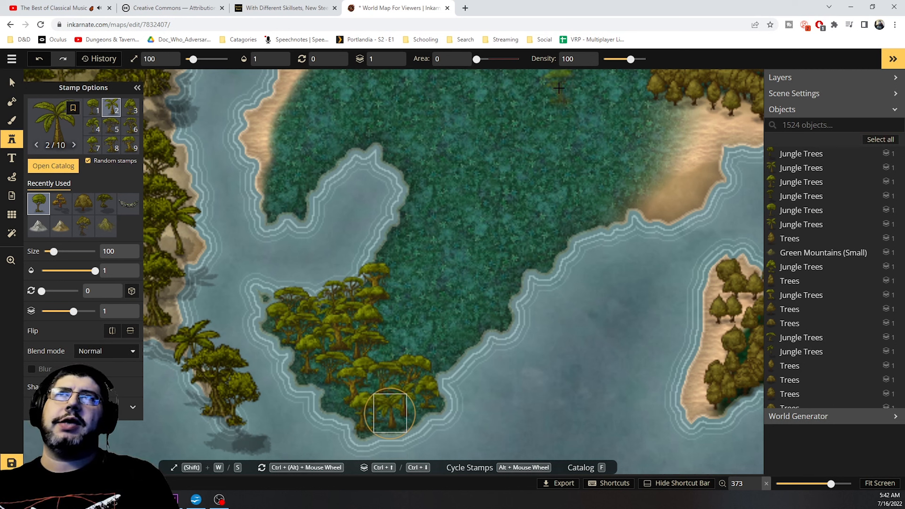
left_click(518, 86)
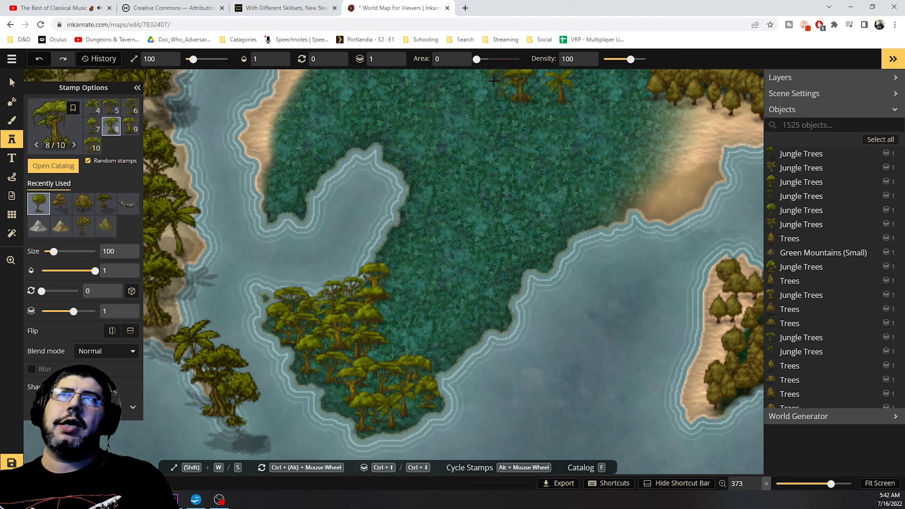
left_click(485, 86)
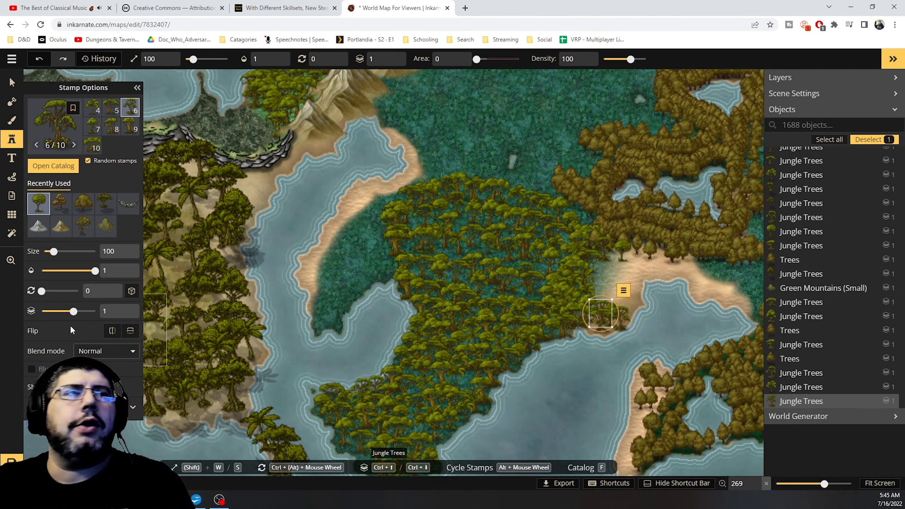
Carve a narrow river from the peninsula's south coast through the jungle to its north side with a circular subtract mask, size 6
left_click(12, 261)
scroll(278, 371, "down", 3)
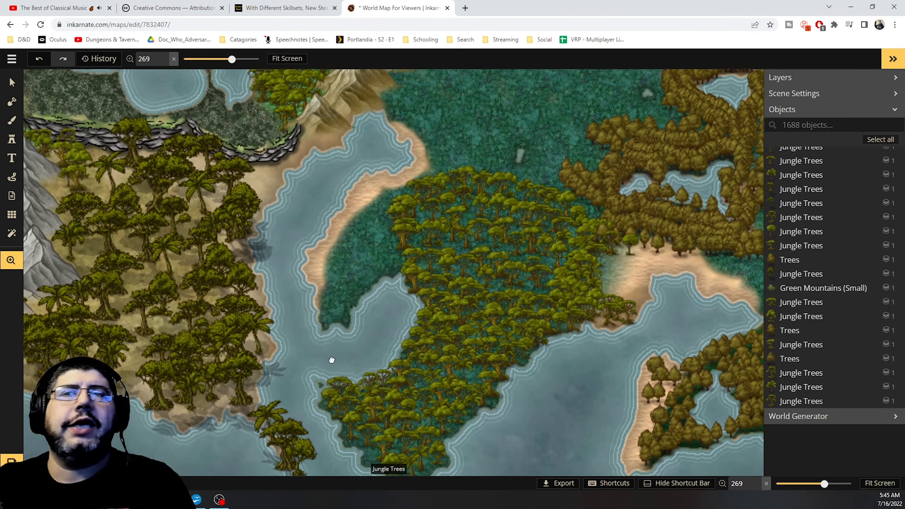
left_click_drag(422, 313, 379, 343)
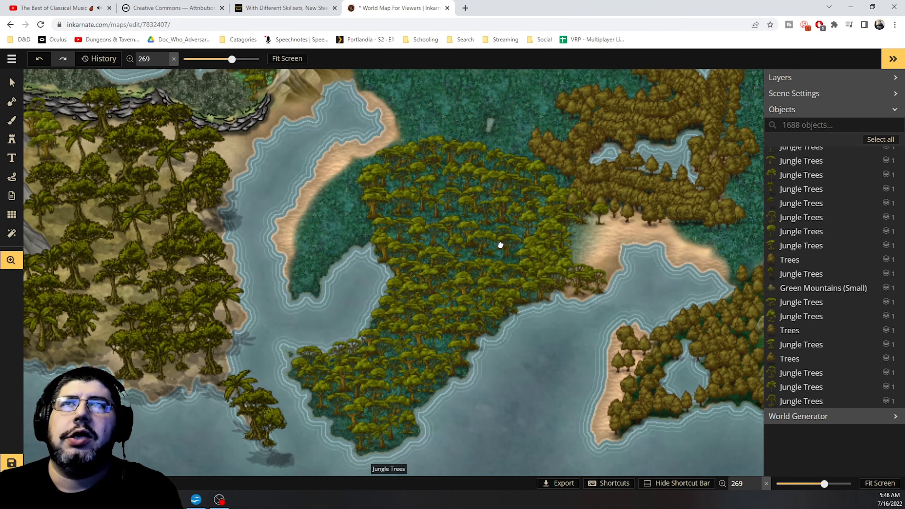
left_click_drag(501, 245, 498, 265)
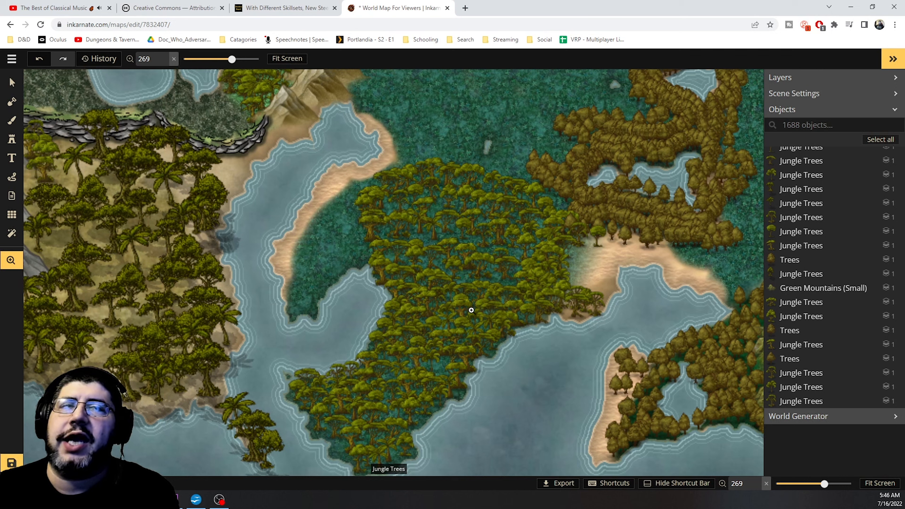
key("m")
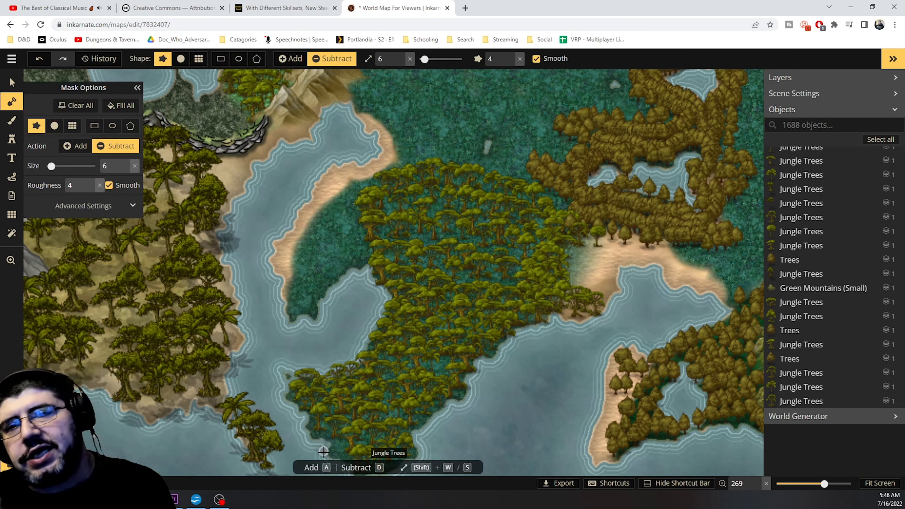
left_click(178, 65)
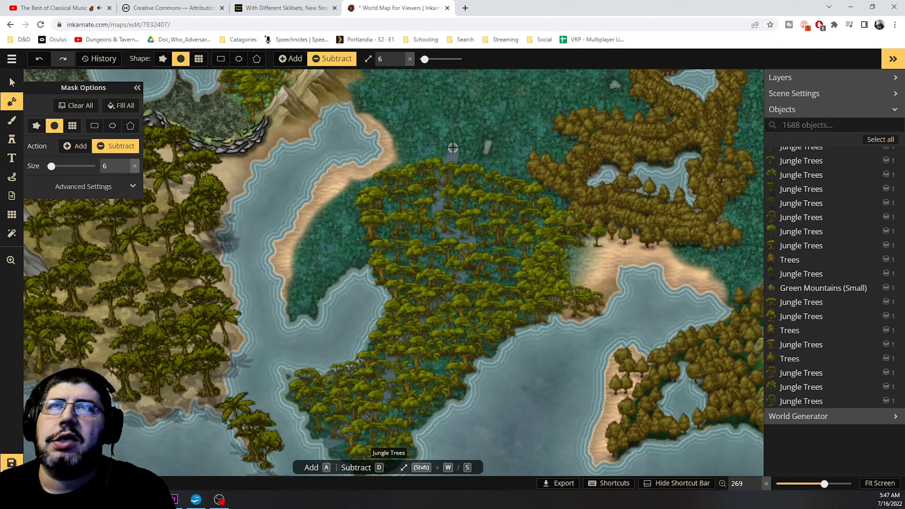
left_click_drag(453, 148, 471, 107)
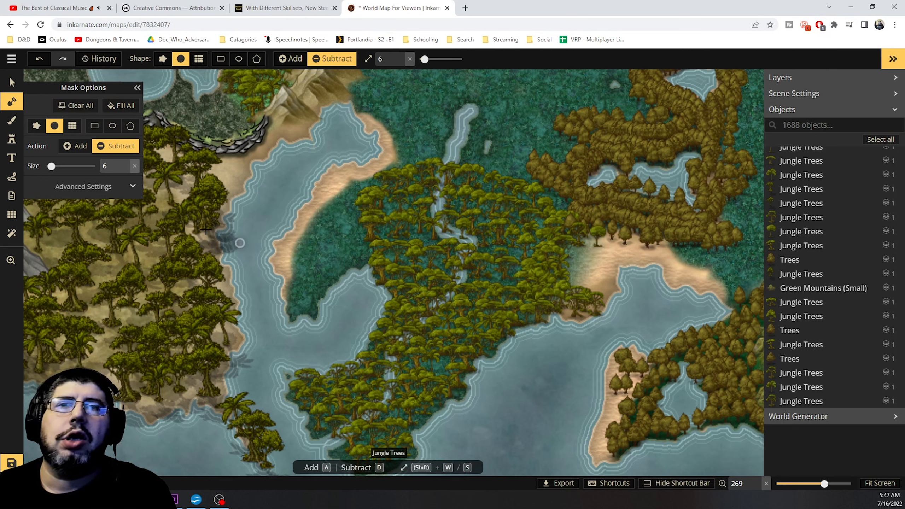
Extend the river from its northern end up to the eastern foot of the green mountain range
left_click(10, 260)
left_click_drag(387, 155, 326, 323)
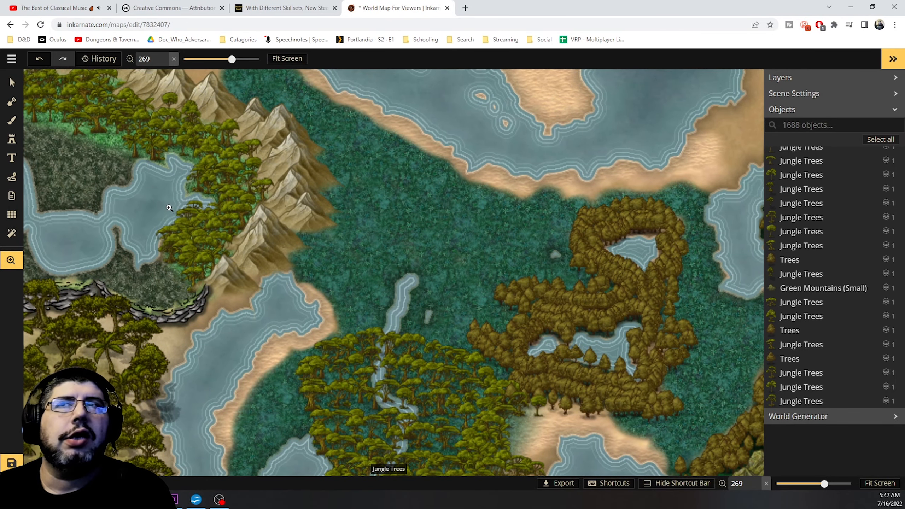
left_click(11, 102)
mouse_move(400, 275)
left_mouse_down()
mouse_move(412, 274)
mouse_move(404, 247)
mouse_move(314, 184)
left_mouse_up()
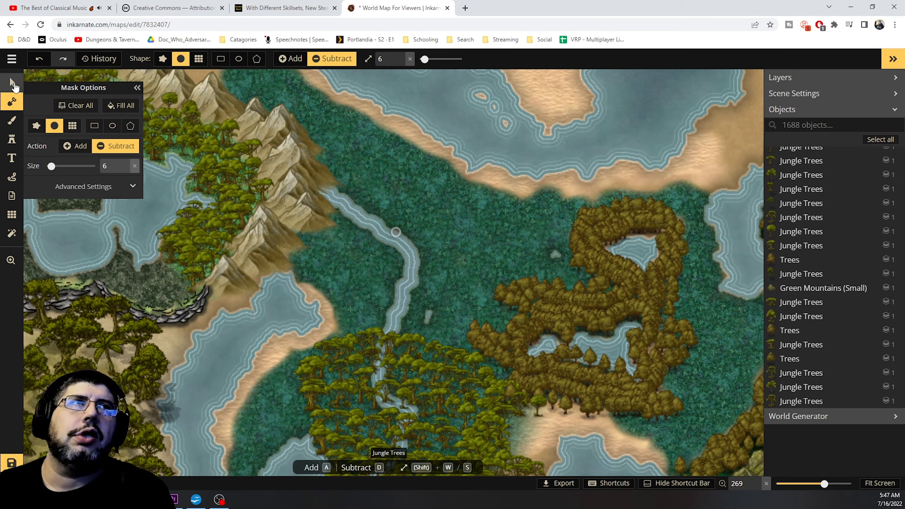
Flatten the green mountain at the river's source into the foreground
left_click(12, 83)
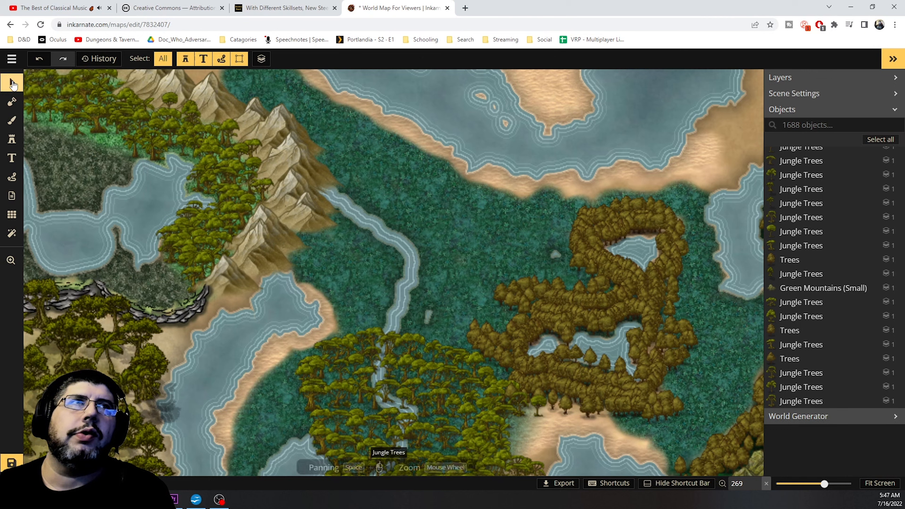
left_click(306, 170)
left_click(359, 120)
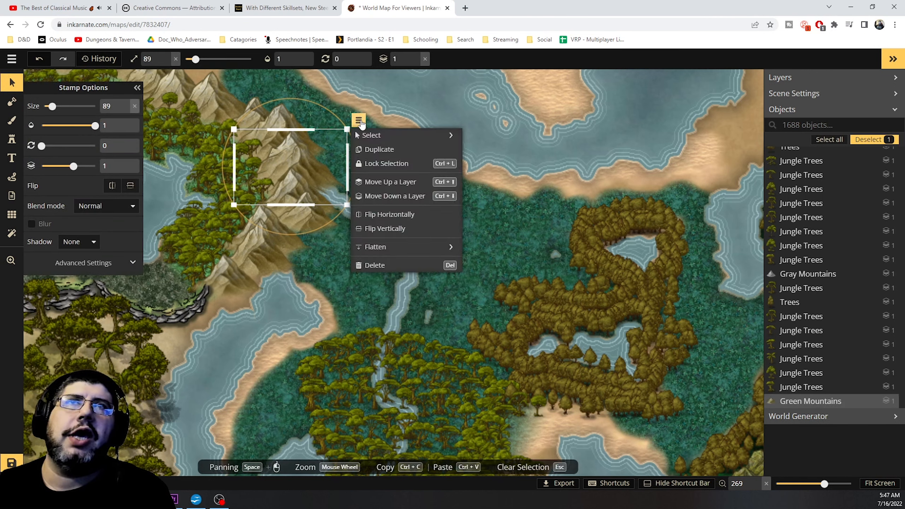
mouse_move(415, 249)
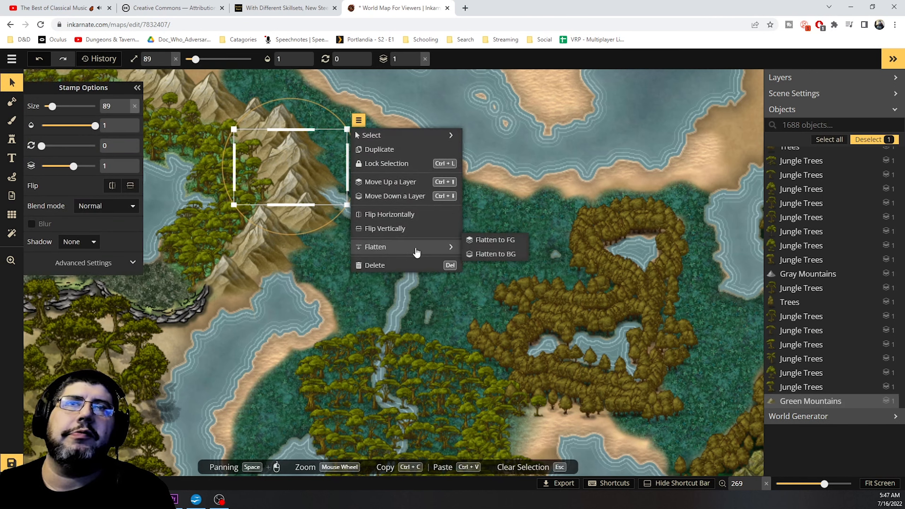
left_click(477, 241)
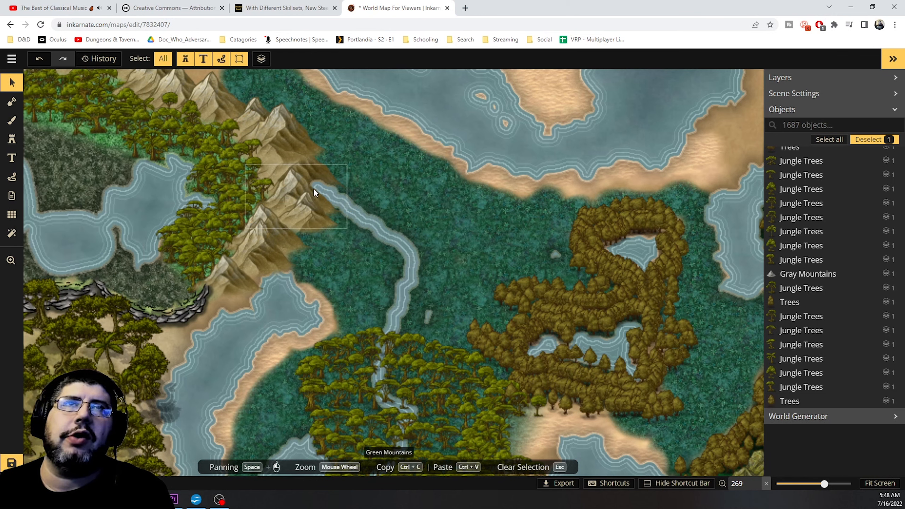
Search the stamp catalog for "waterfall" and choose variant 8 of the Nature Waterfalls set
left_click(12, 102)
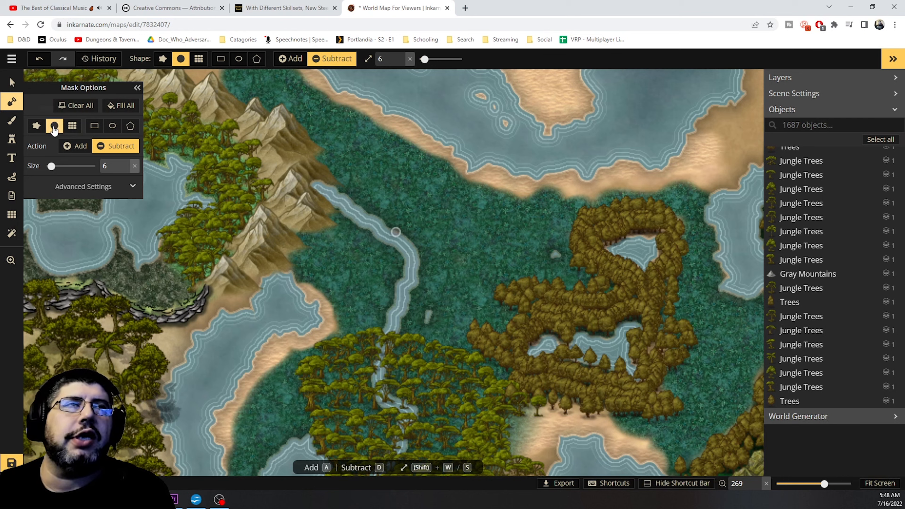
left_click(11, 141)
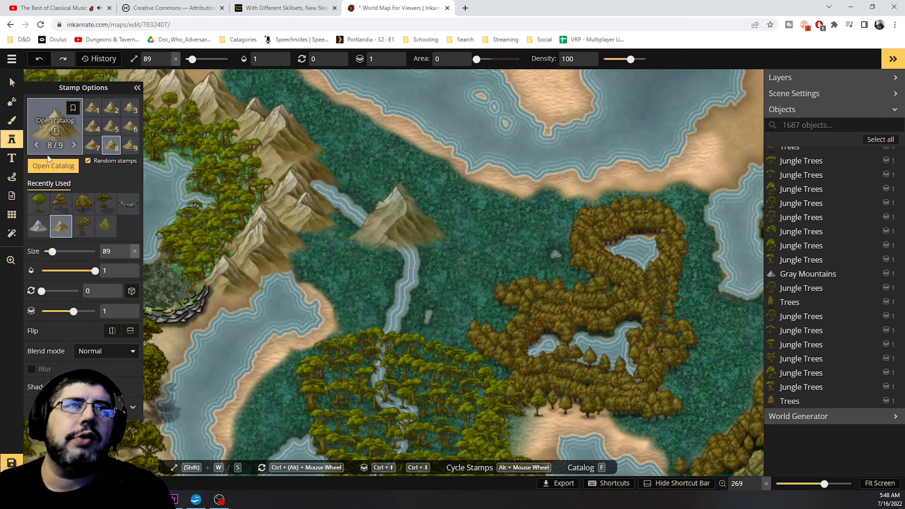
left_click(45, 142)
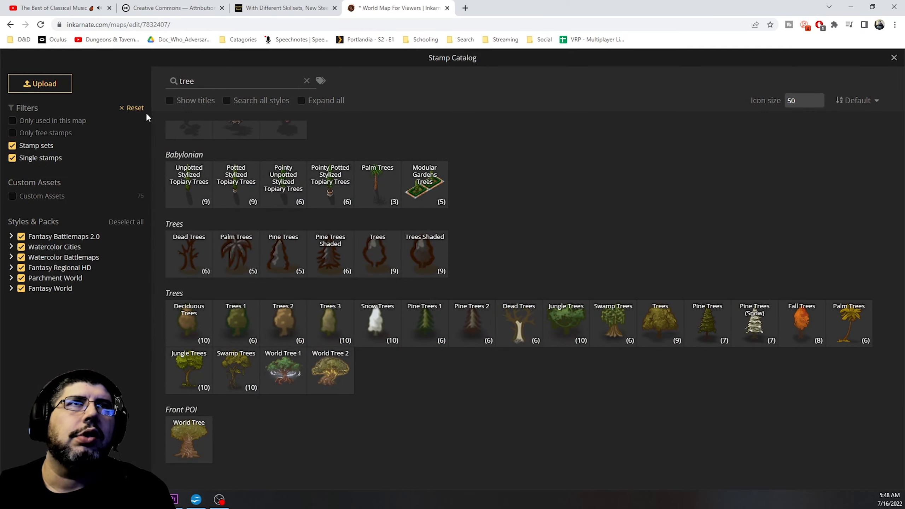
left_click_drag(195, 83, 178, 82)
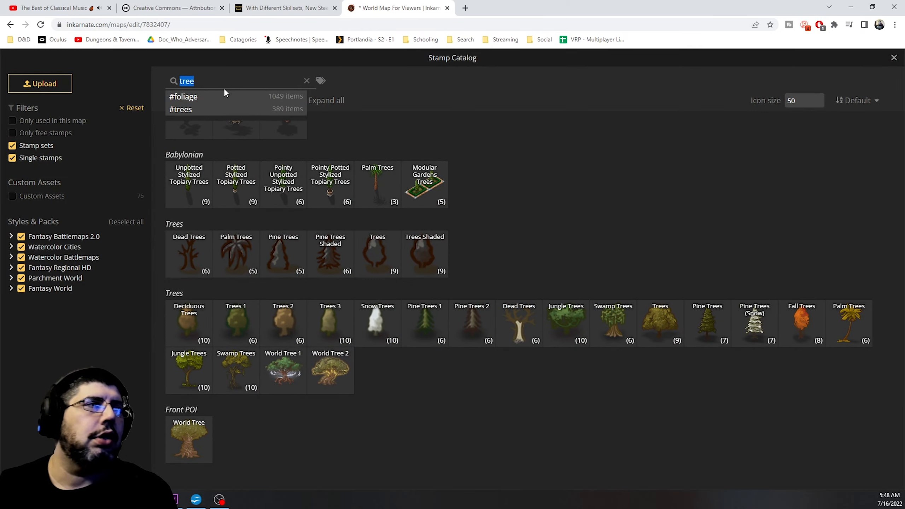
type("wate")
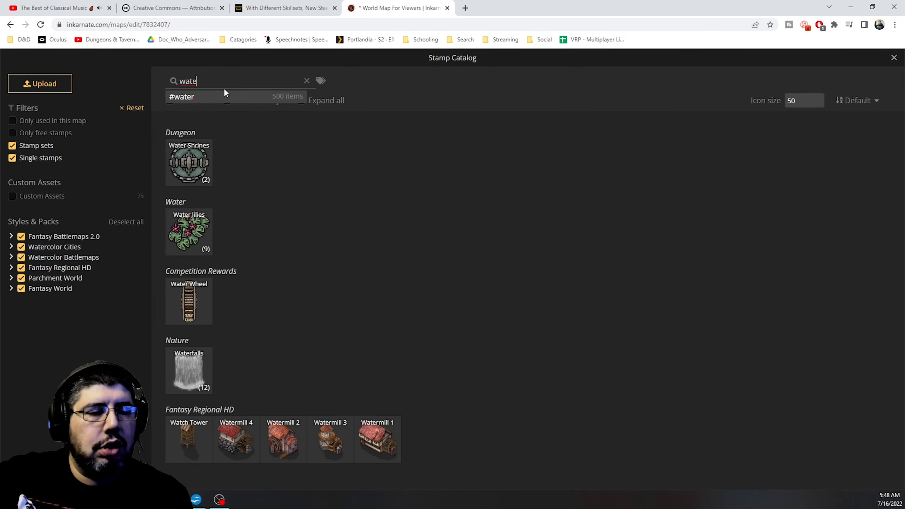
type("rfall")
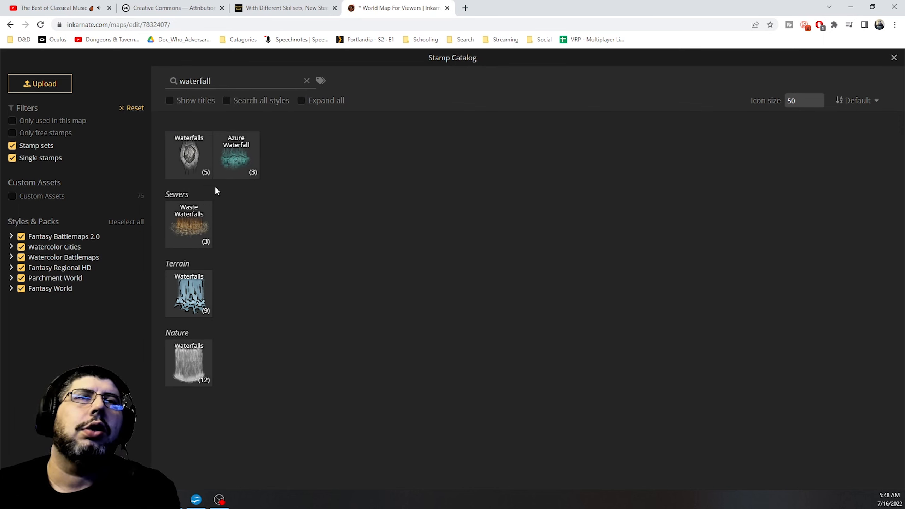
left_click(186, 359)
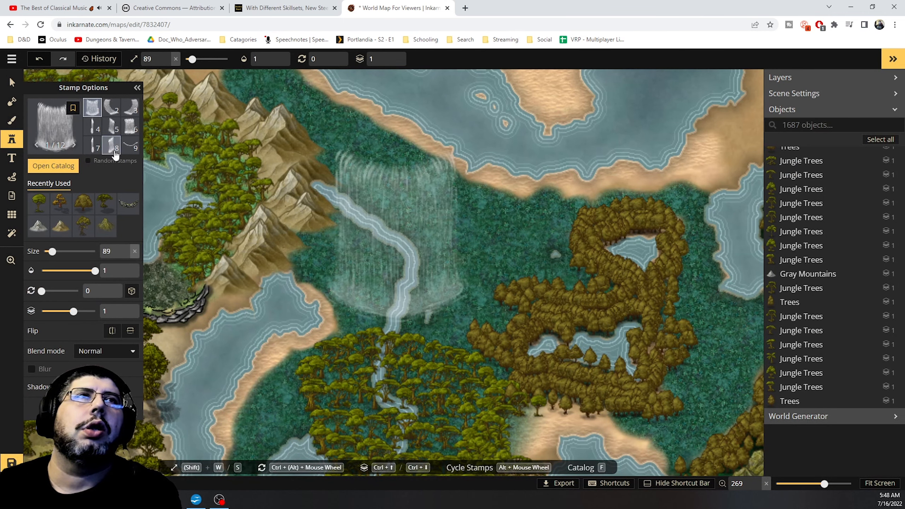
left_click(114, 146)
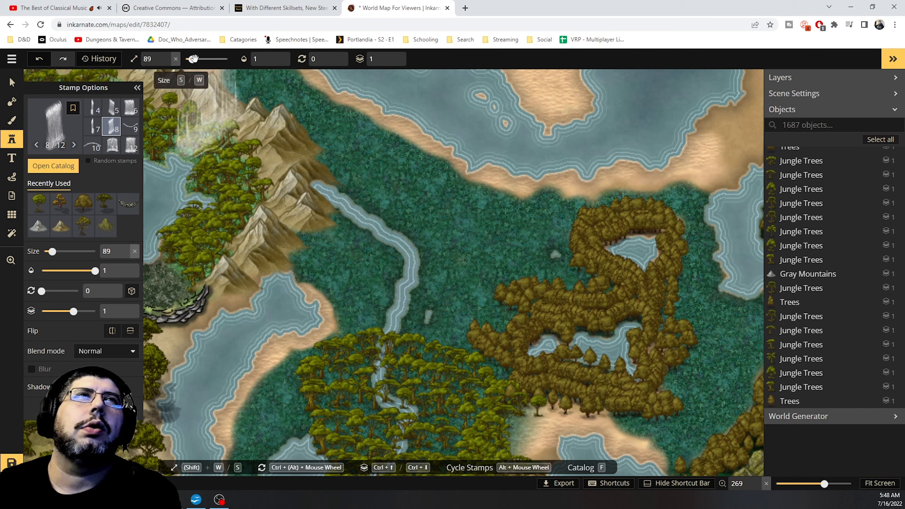
Set the waterfall stamp's size to 15 and place it on the mountainside directly above the river's source
left_click_drag(192, 59, 185, 59)
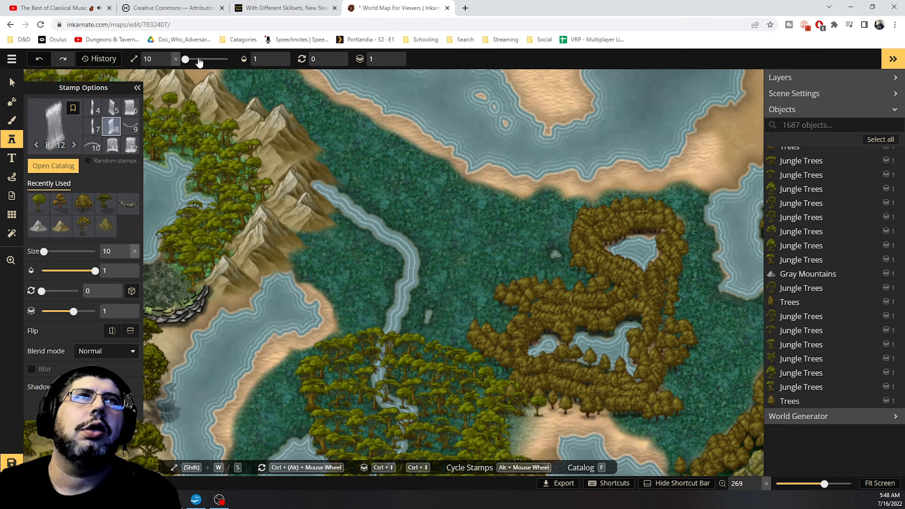
left_click(168, 60)
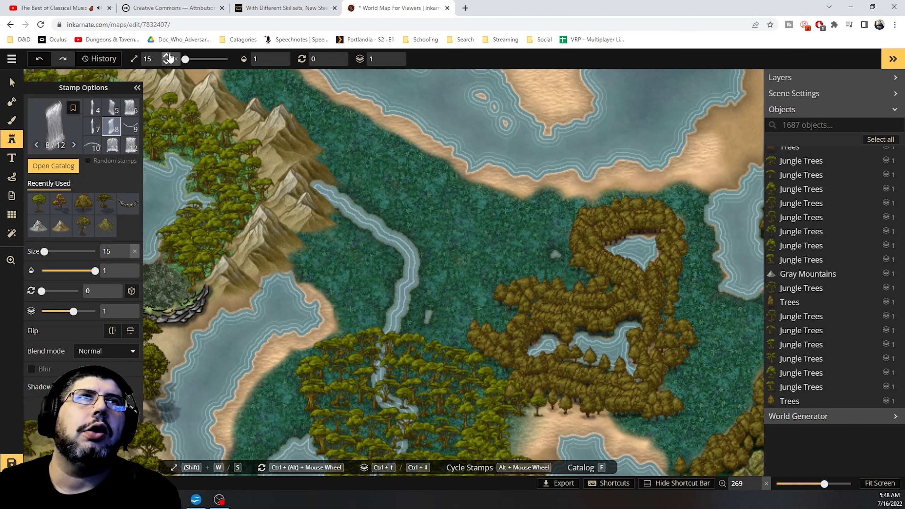
left_click(315, 173)
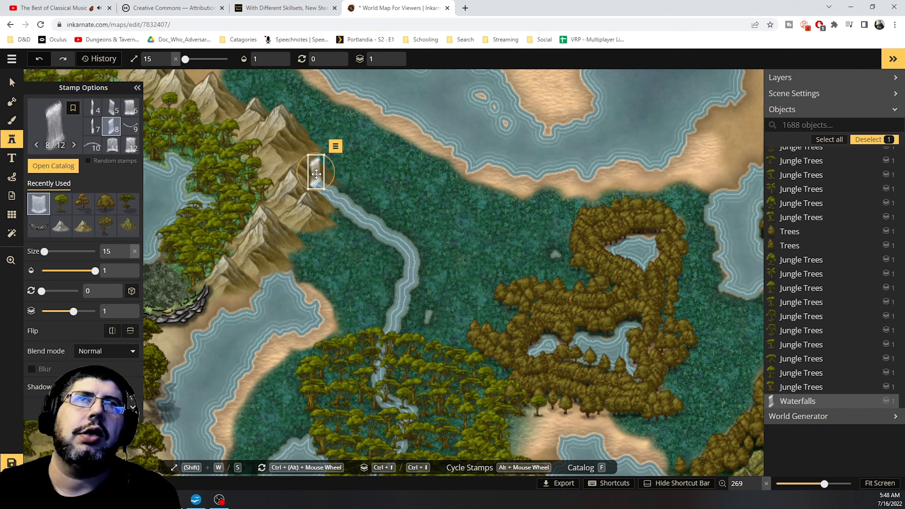
left_click_drag(316, 173, 315, 172)
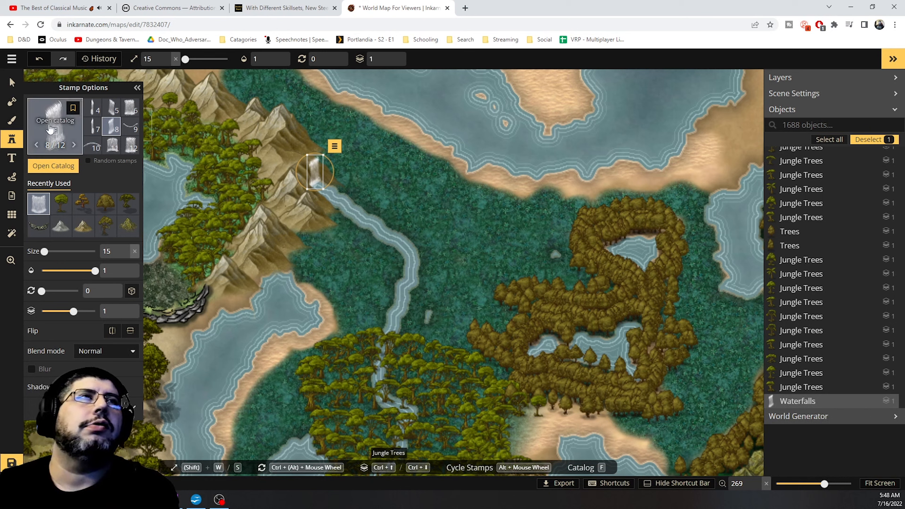
Set up the Mask tool to subtract land with a circular brush of size 4
key("m")
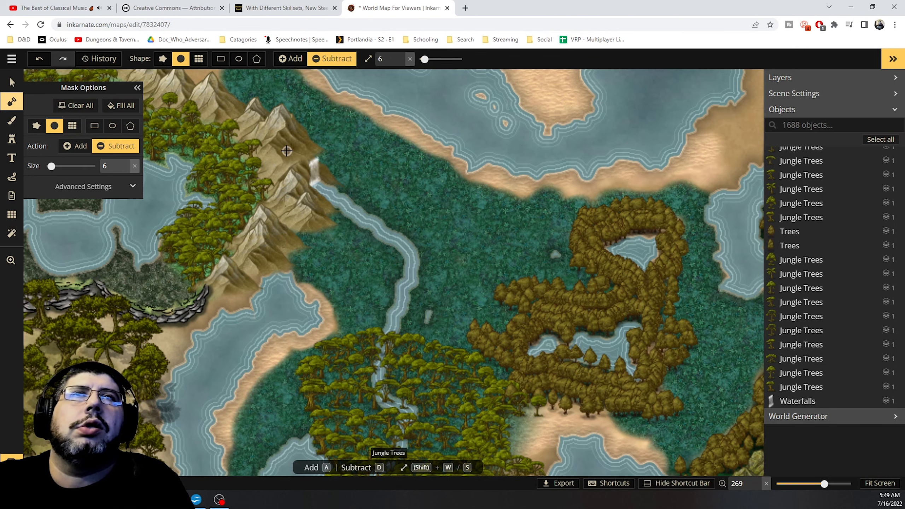
scroll(287, 150, "up", 6)
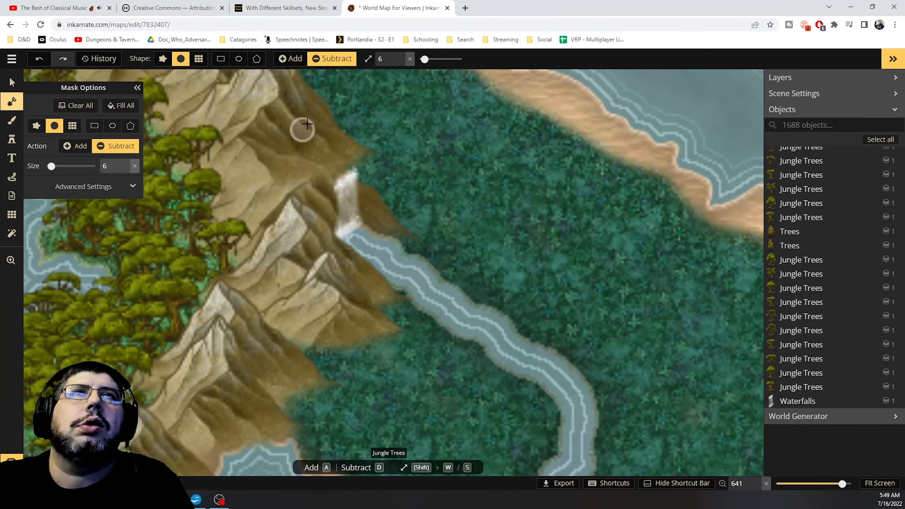
left_click(401, 63)
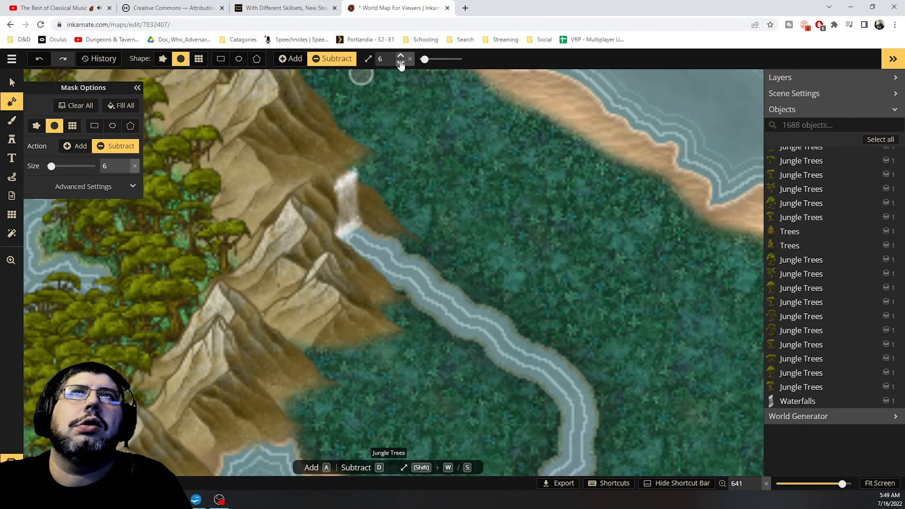
left_click(401, 63)
left_click(401, 63)
left_click(401, 64)
left_click(401, 56)
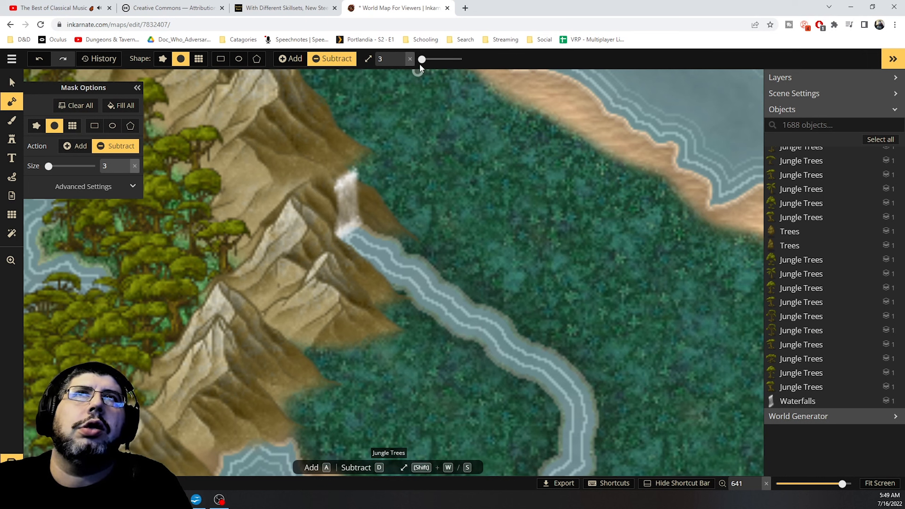
left_click(401, 63)
left_click(401, 63)
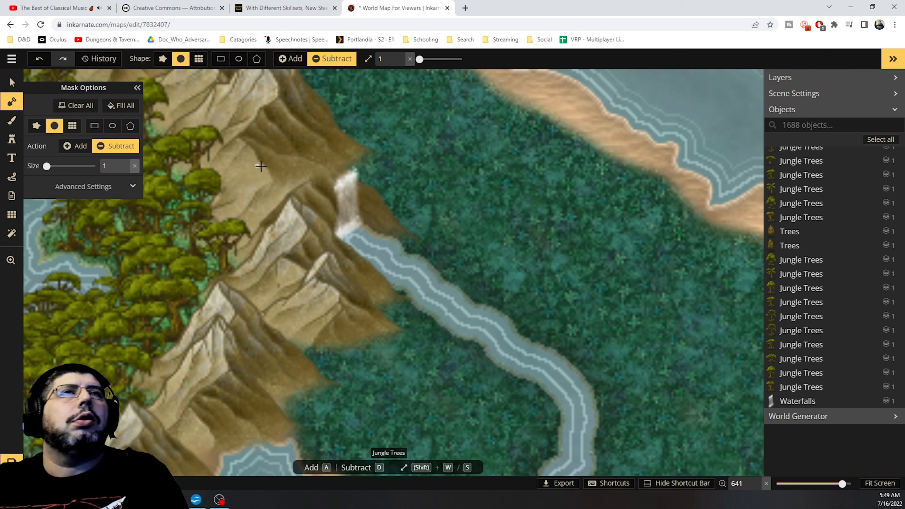
left_click(401, 56)
left_click(401, 56)
left_click(401, 56)
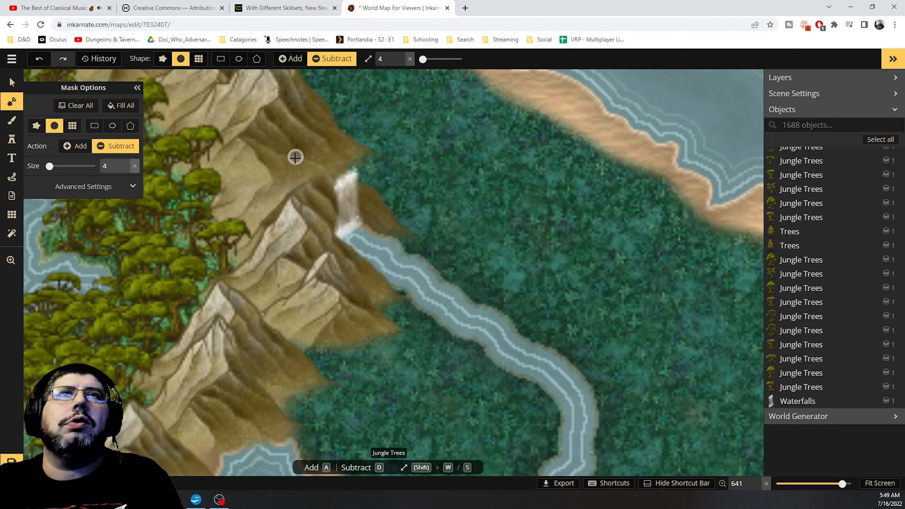
left_click(273, 190)
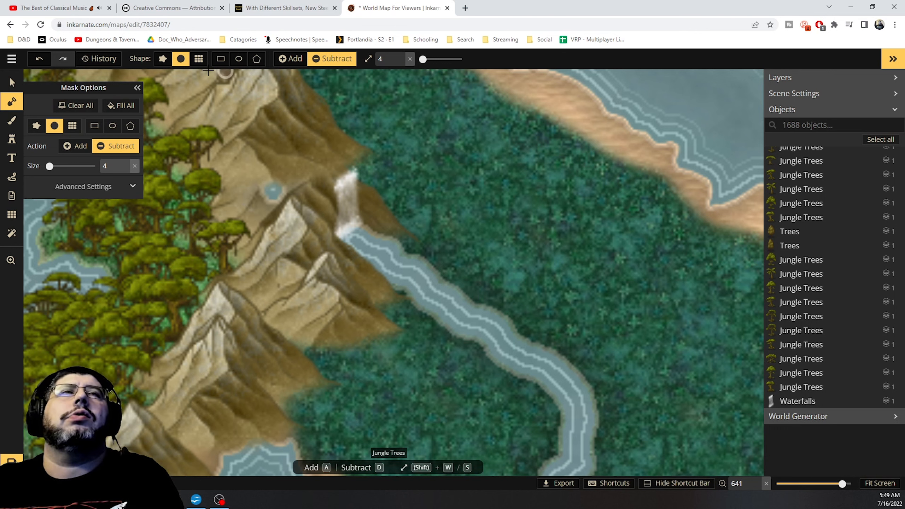
left_click(39, 59)
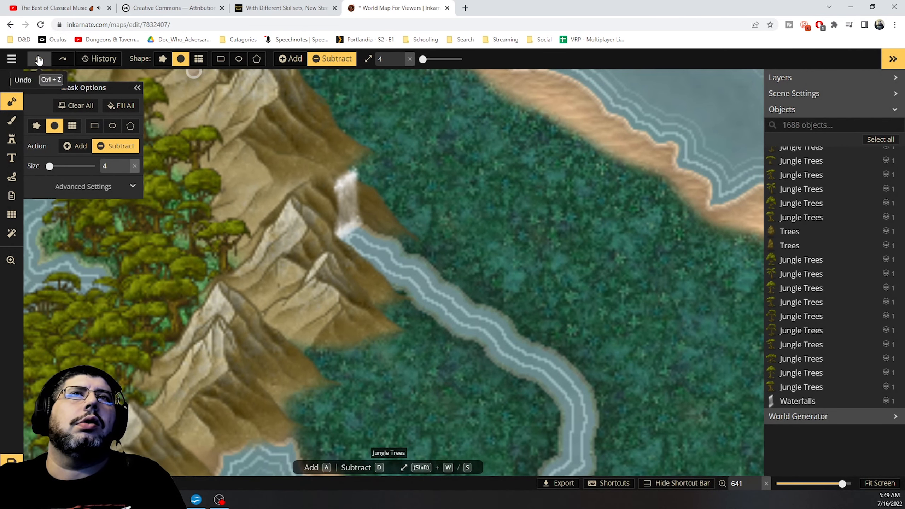
left_click(39, 59)
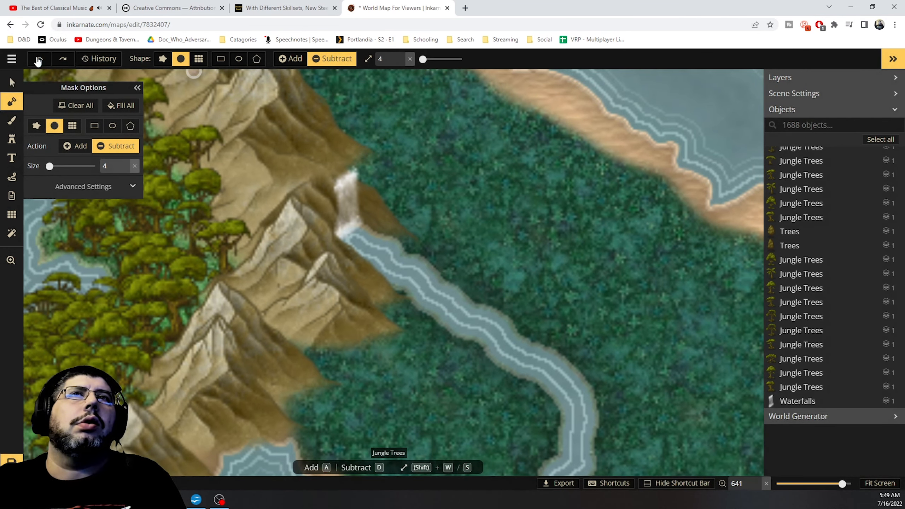
left_click(38, 62)
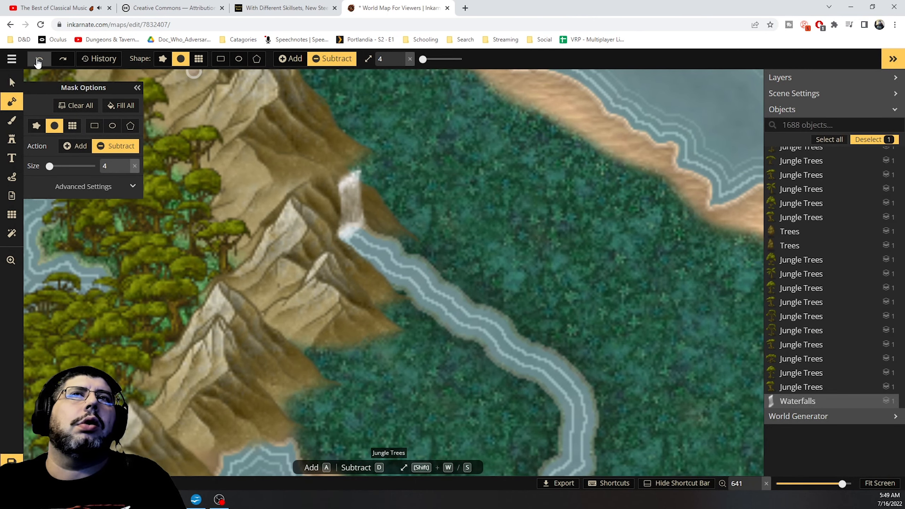
left_click(56, 64)
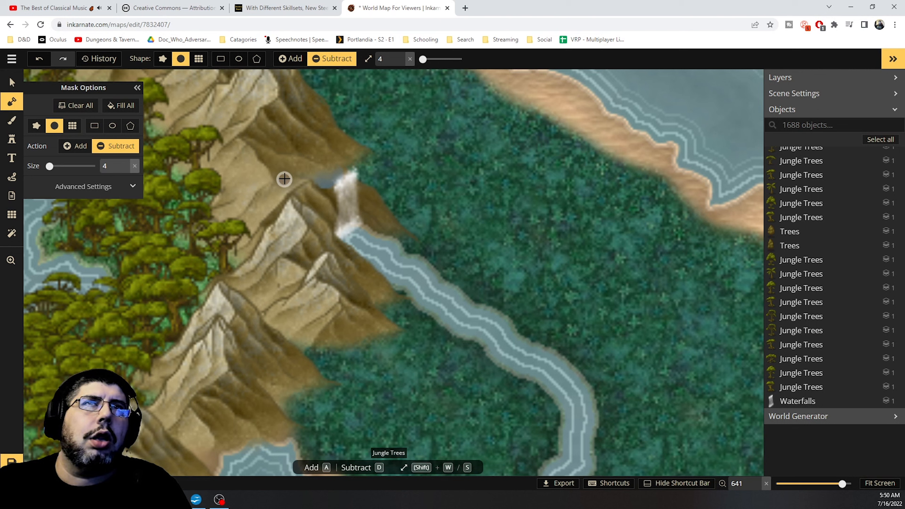
Carve a narrow stream westward from the waterfall's top across the mountainside and open the object options of the green mountain above it
mouse_move(292, 179)
left_mouse_down()
mouse_move(303, 174)
mouse_move(289, 178)
left_mouse_up()
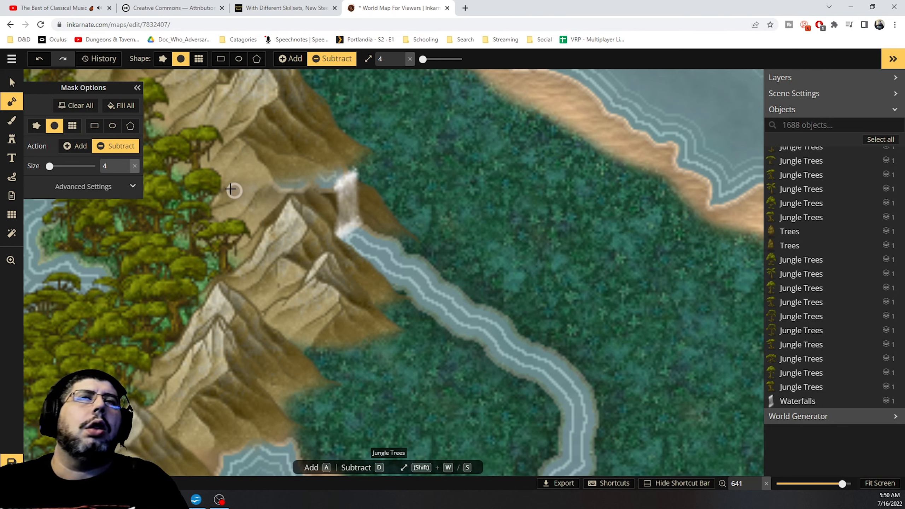
left_click(12, 82)
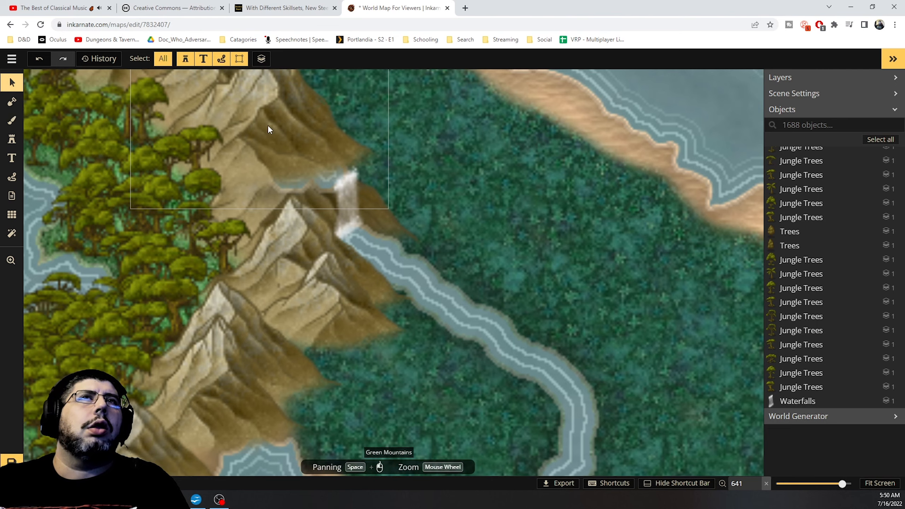
left_click(268, 124)
left_click(400, 85)
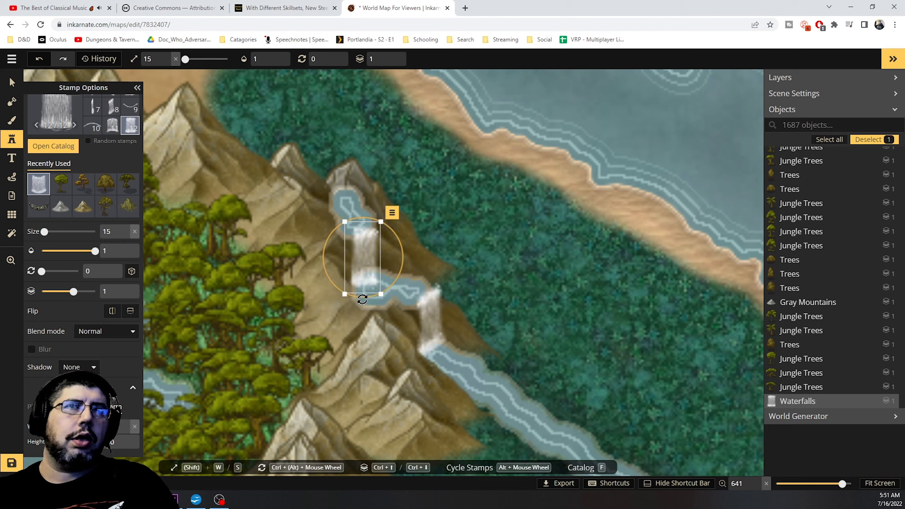
Rotate the upper waterfall stamp to 348 degrees so it links the upper stream with the one below
left_click_drag(362, 299, 369, 296)
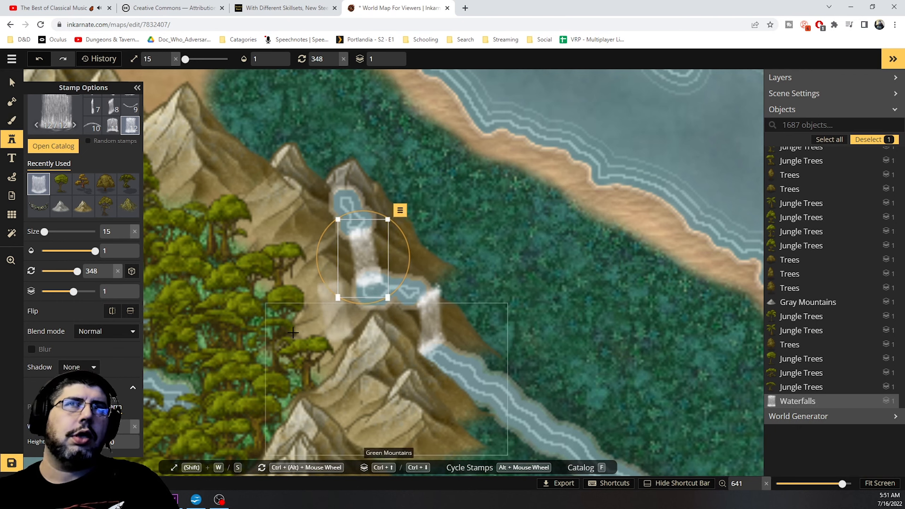
left_click(12, 82)
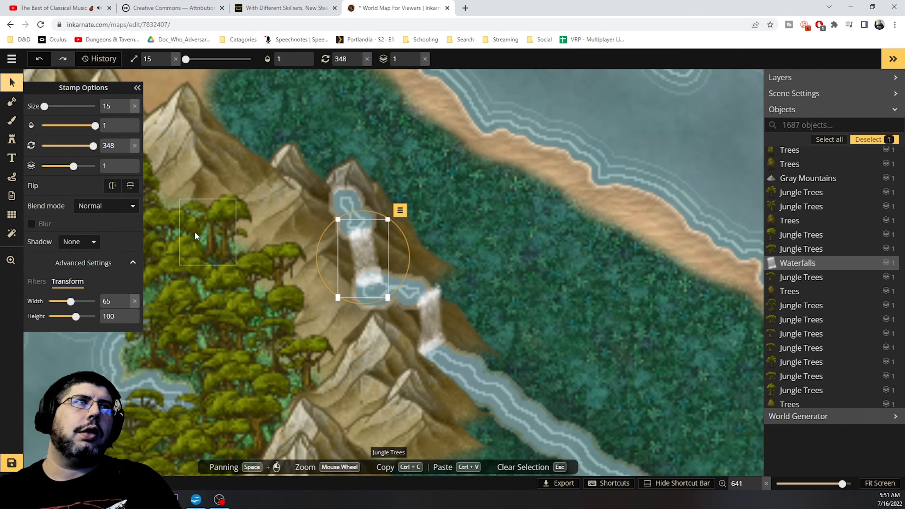
Move the jungle trees covering the river where it enters the jungle onto its northern banks
scroll(301, 273, "down", 2)
scroll(341, 282, "down", 7)
left_click(11, 261)
left_click_drag(382, 364, 424, 176)
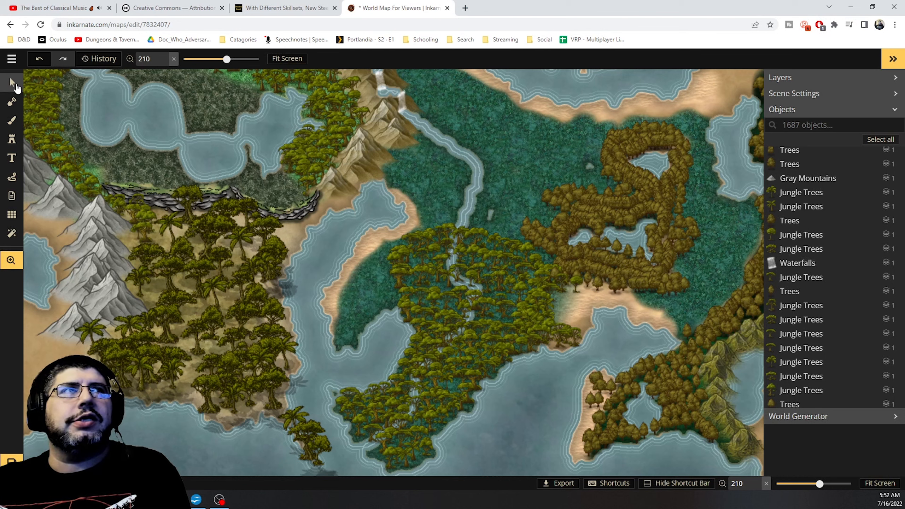
left_click(15, 85)
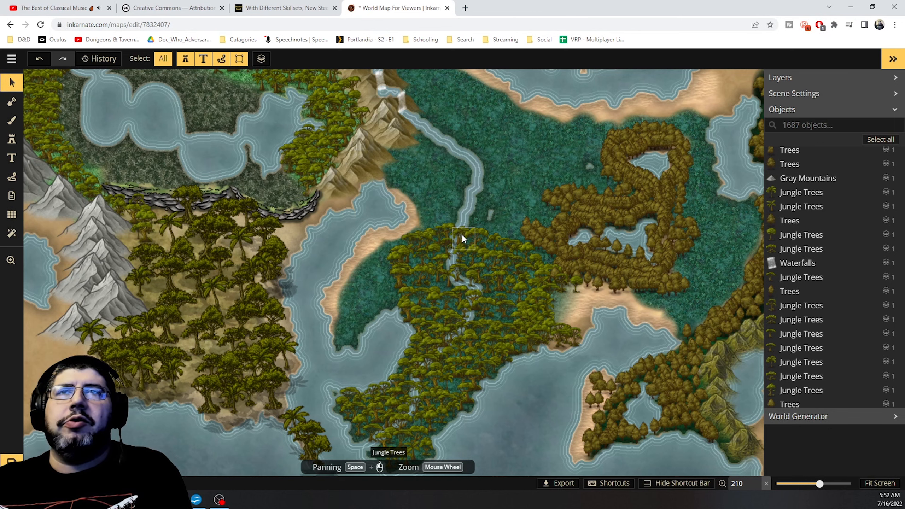
left_click(468, 223)
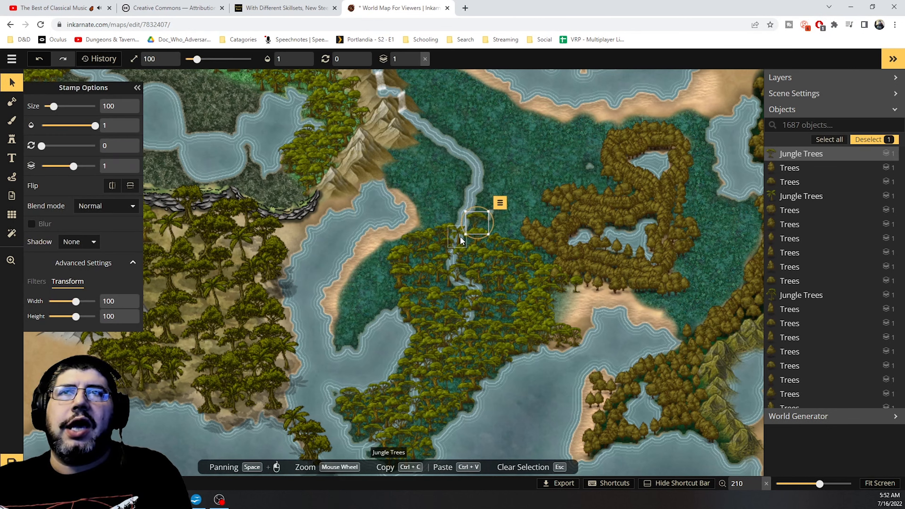
left_click(460, 236)
left_click_drag(460, 235, 452, 214)
left_click_drag(464, 252, 484, 204)
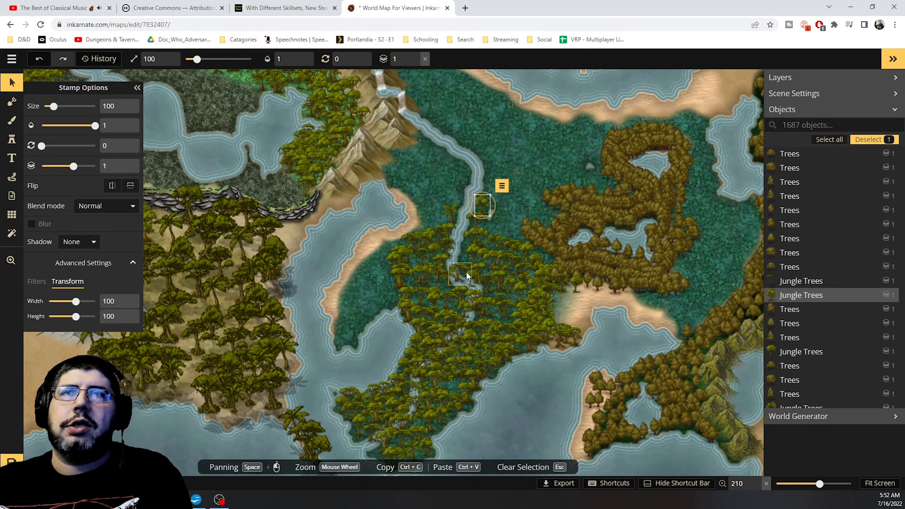
Move the jungle trees around the river's bend inside the jungle off the water
left_click_drag(462, 271, 463, 257)
left_click_drag(458, 201, 465, 266)
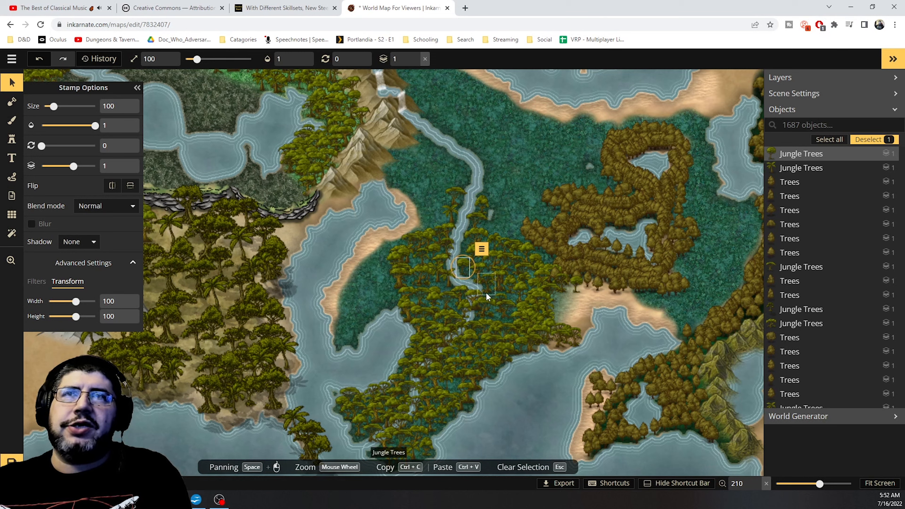
left_click_drag(475, 299, 488, 299)
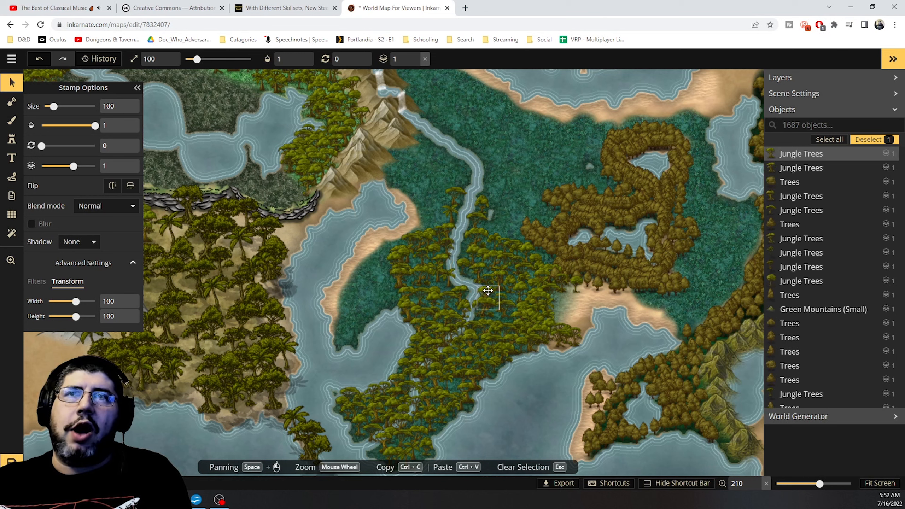